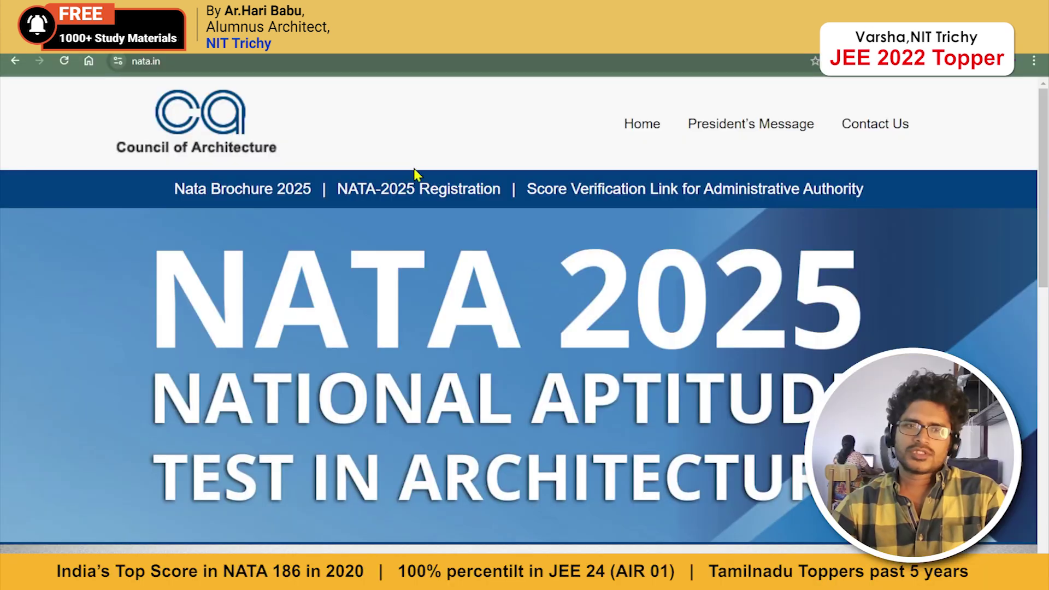
Step: Open the NATA-2025 Registration page and go to Login for existing accounts
click(412, 197)
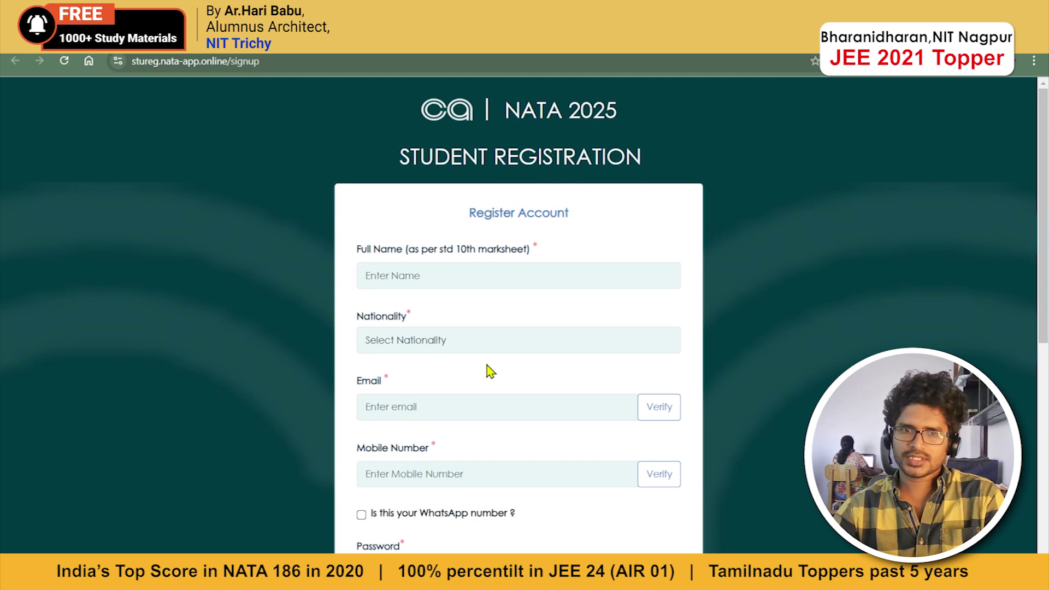
scroll(487, 370, down, 3)
scroll(487, 370, down, 5)
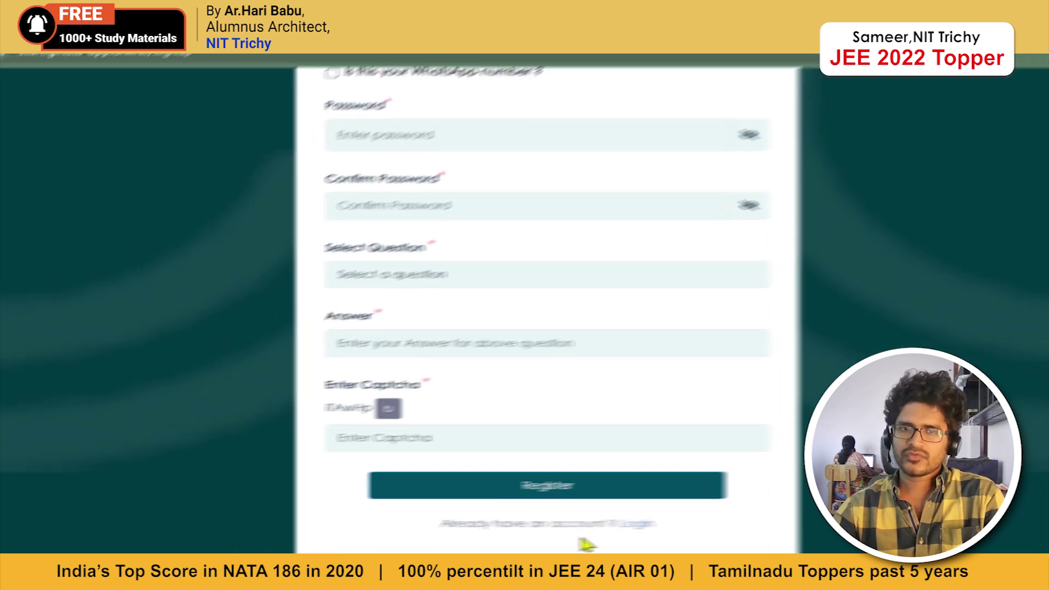
click(583, 523)
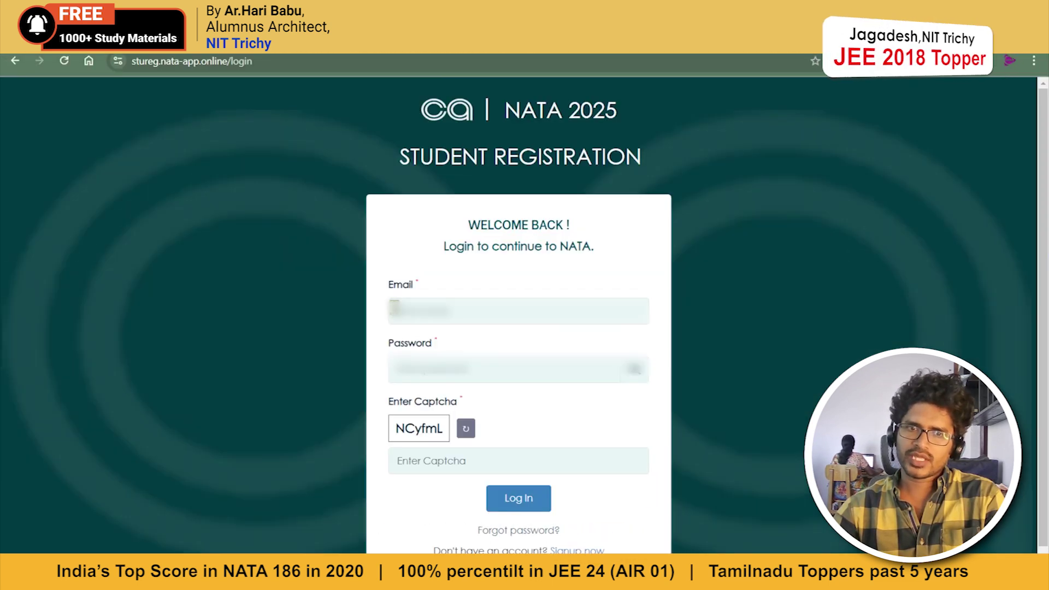
Step: Sign in with the account password and the displayed captcha code
click(407, 357)
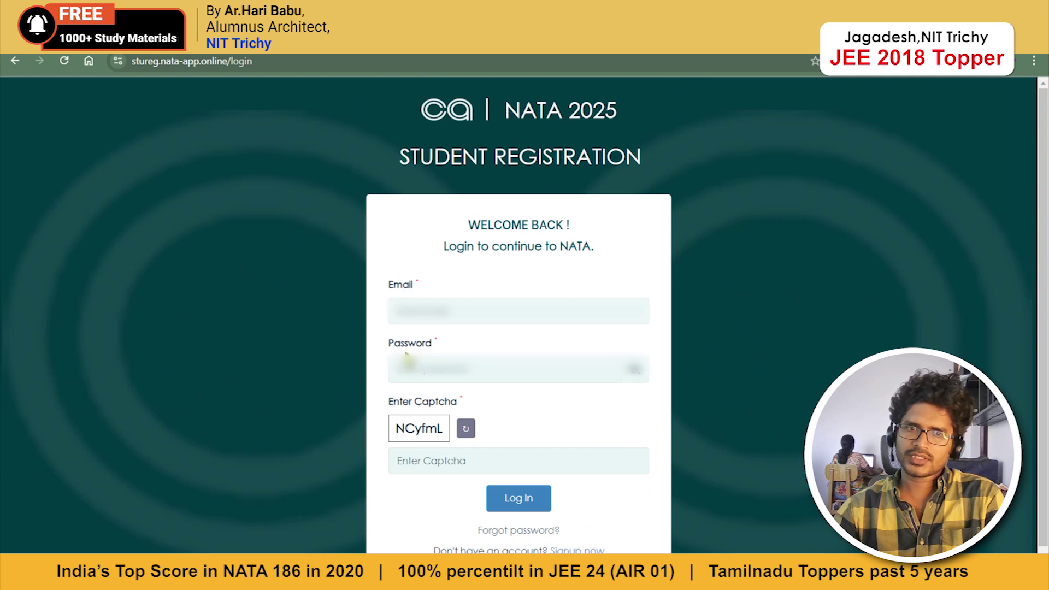
click(463, 459)
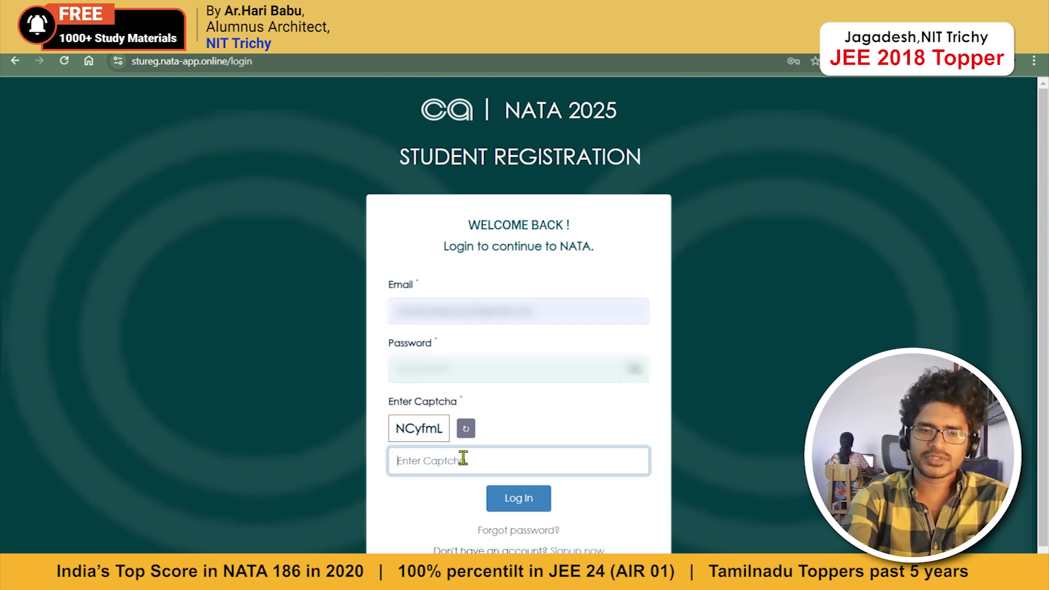
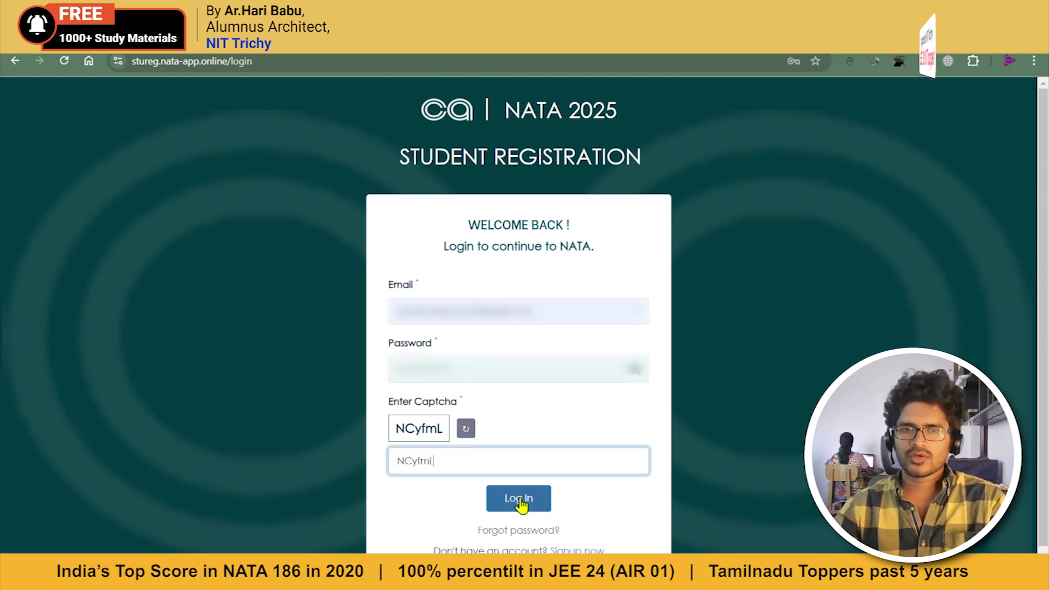
click(518, 498)
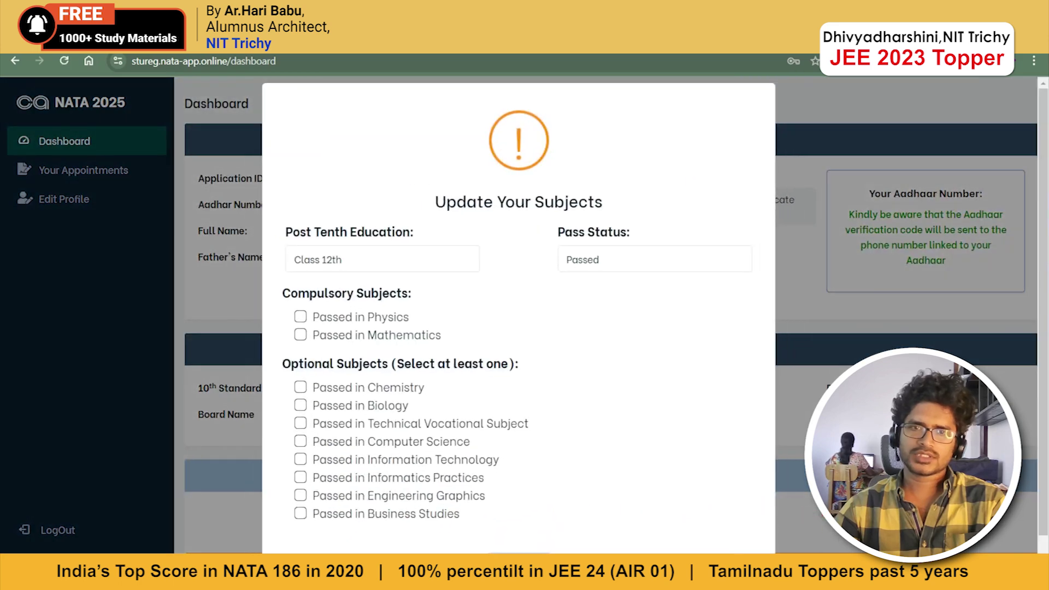
Step: Mark Physics, Mathematics and Chemistry as Passed and update the subjects
scroll(539, 287, down, 1)
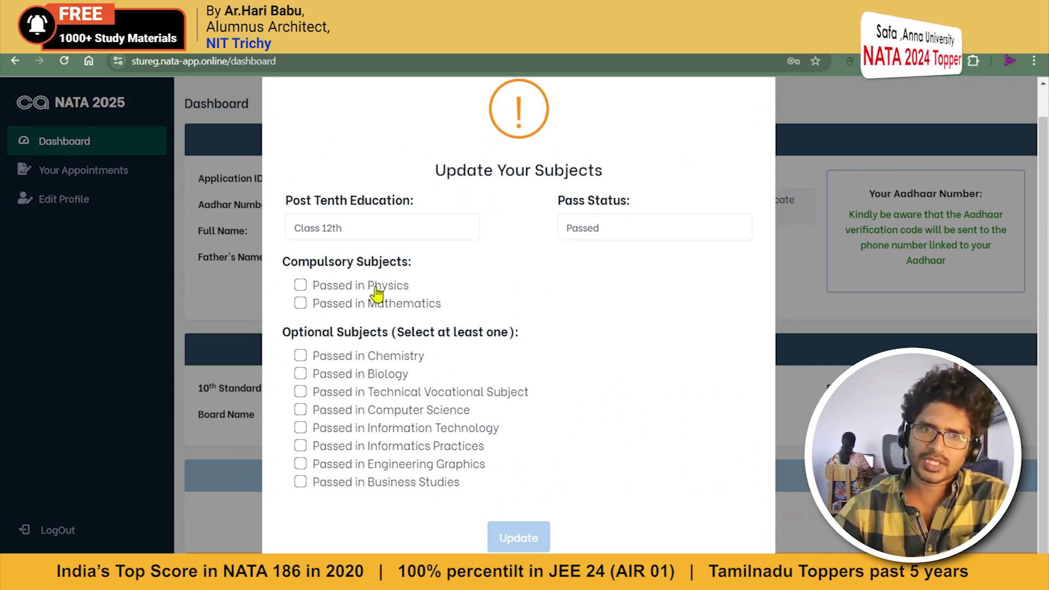
click(301, 285)
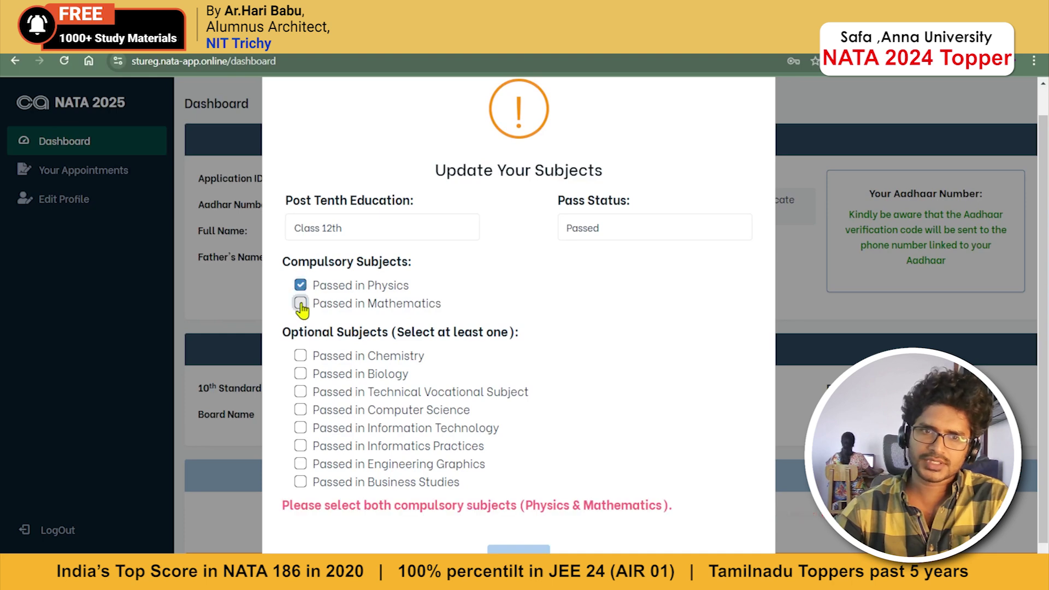
click(300, 304)
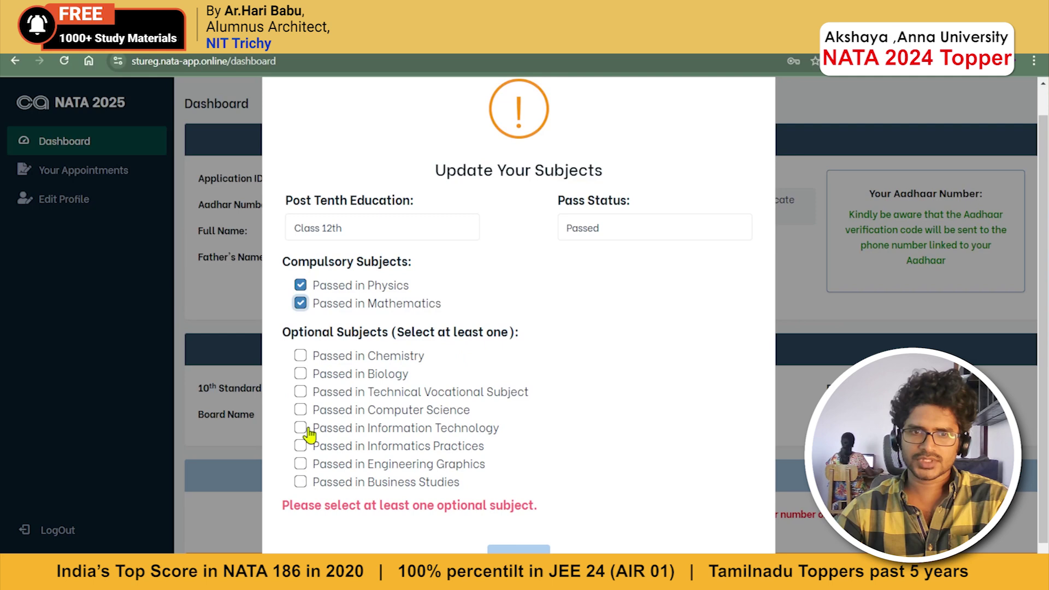
click(300, 356)
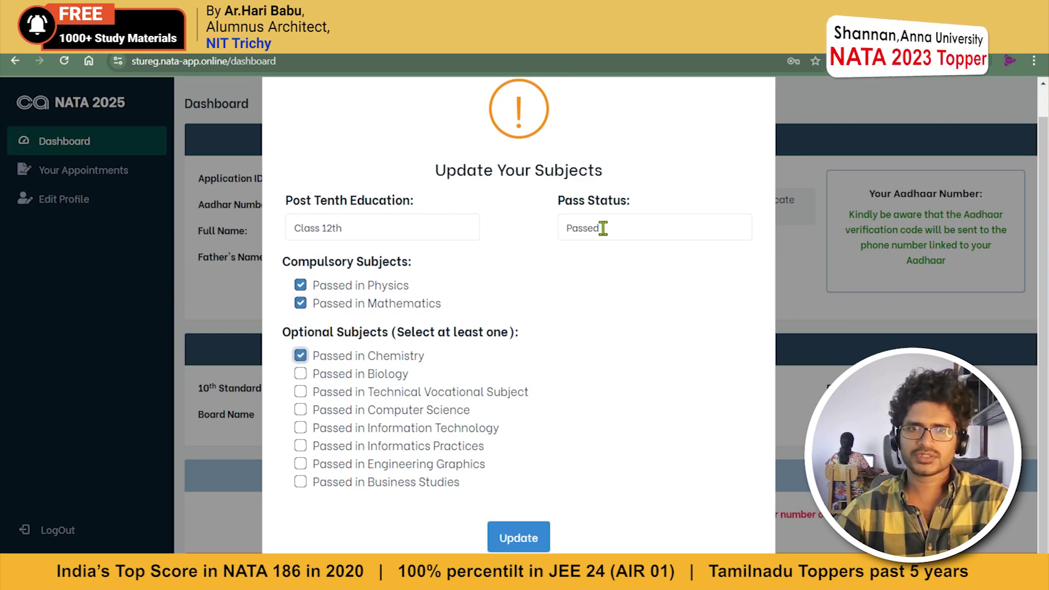
click(519, 538)
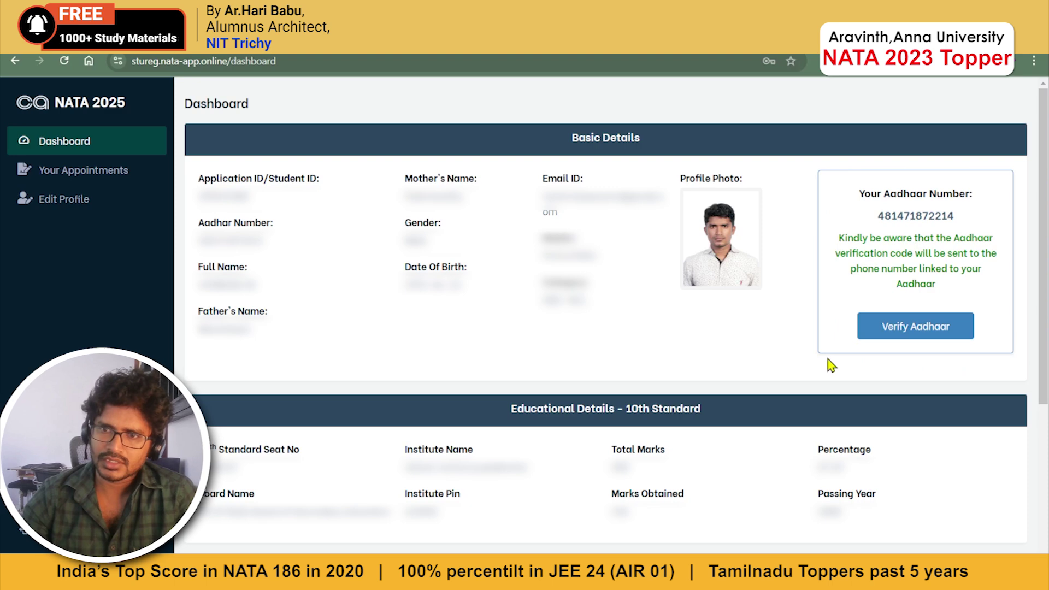
Step: Verify the Aadhaar number with the received OTP and accept the self-declaration
click(902, 328)
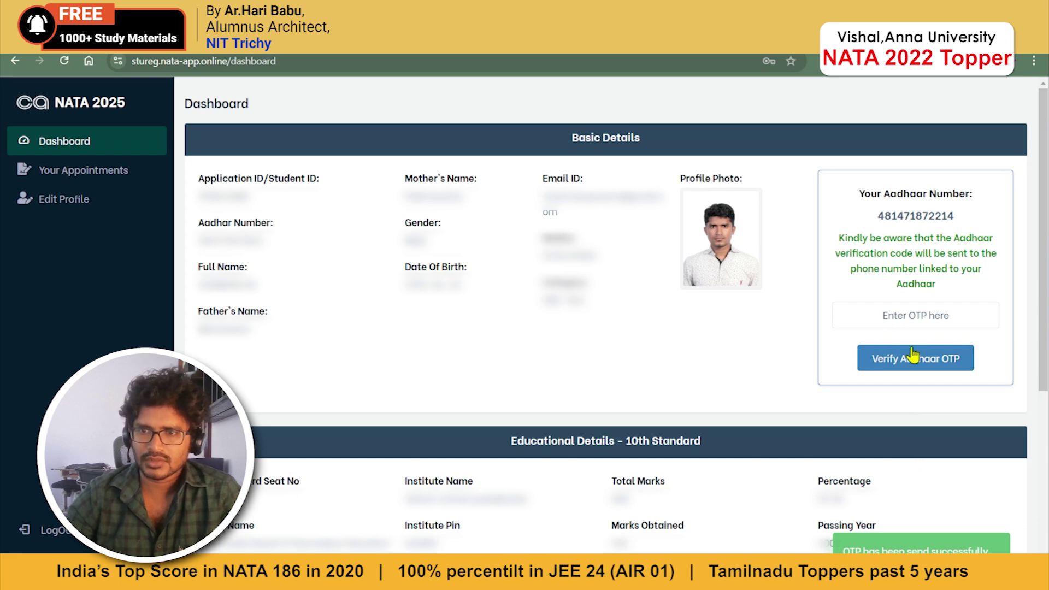
click(925, 315)
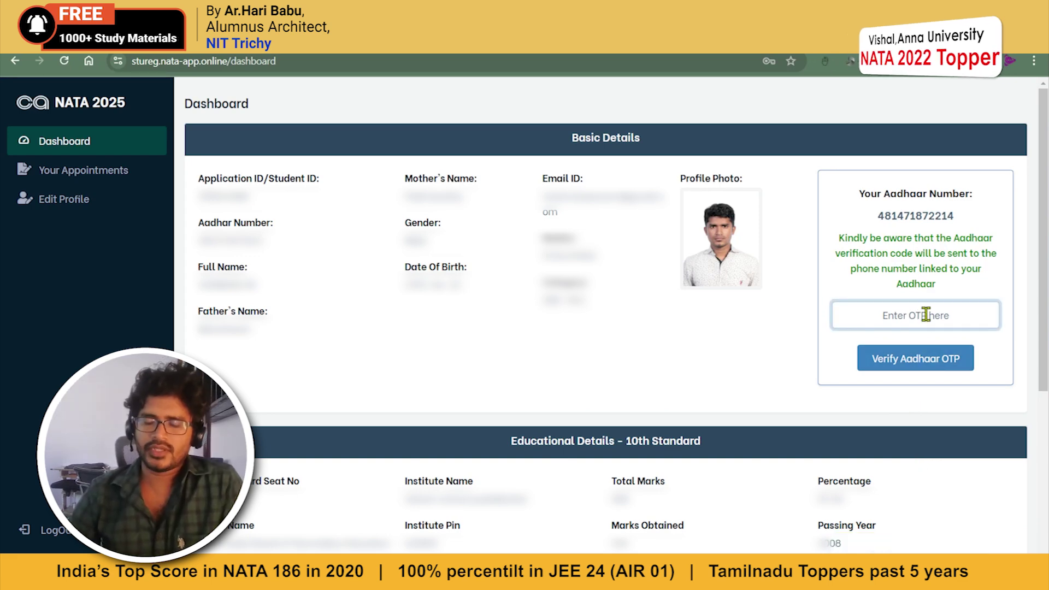
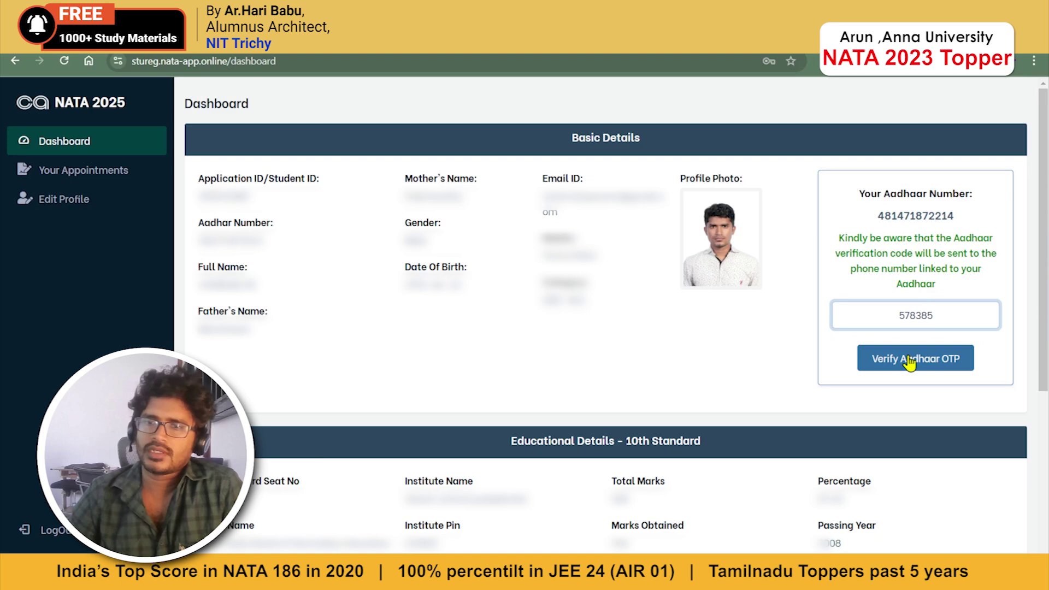
click(908, 362)
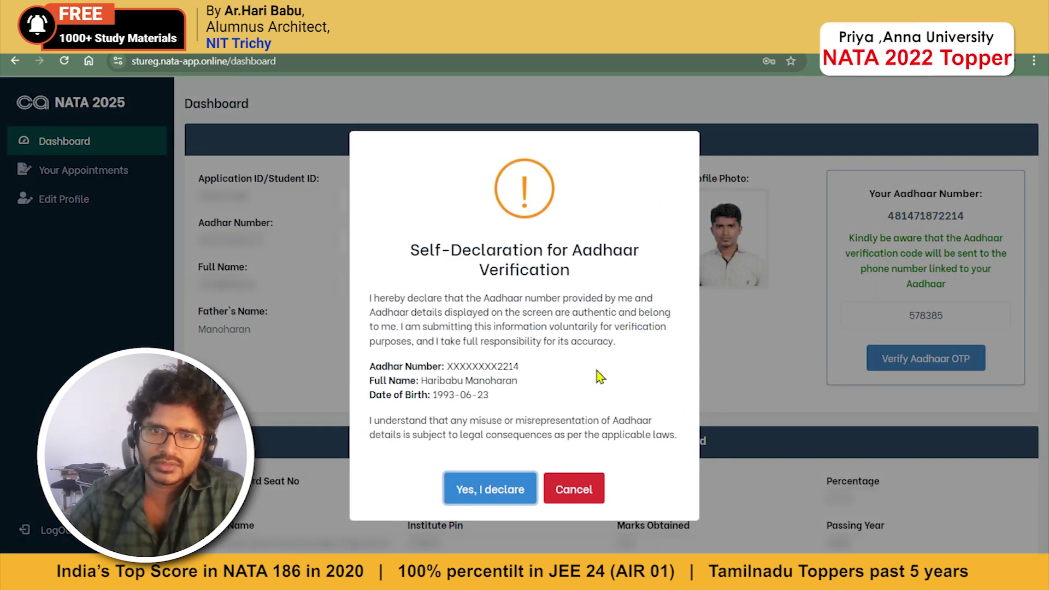
click(491, 492)
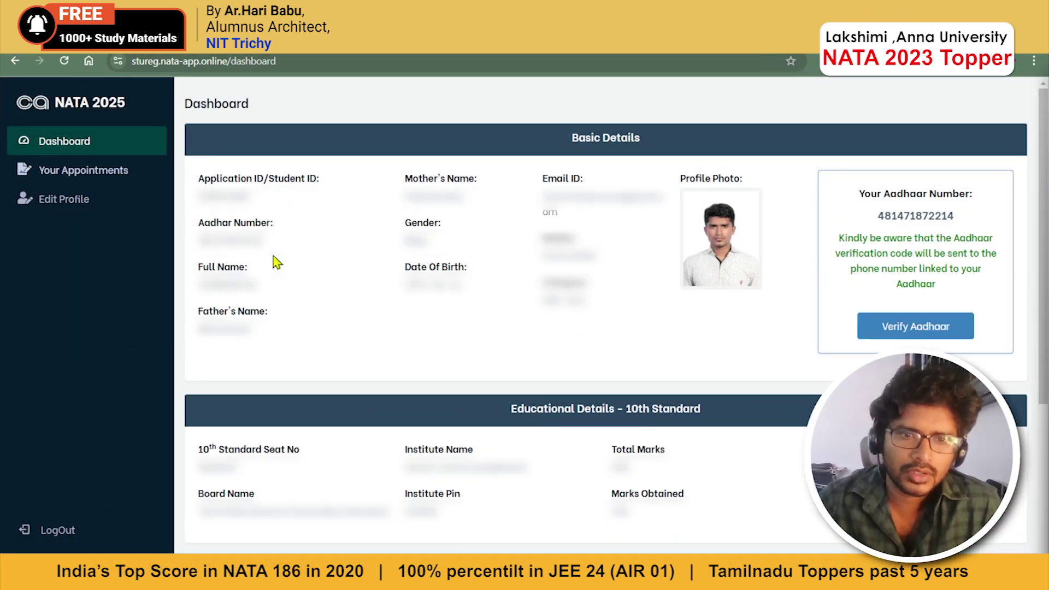
Step: Scroll to Step 2 Appointment Booking and choose Book Your Appointment
scroll(276, 262, down, 5)
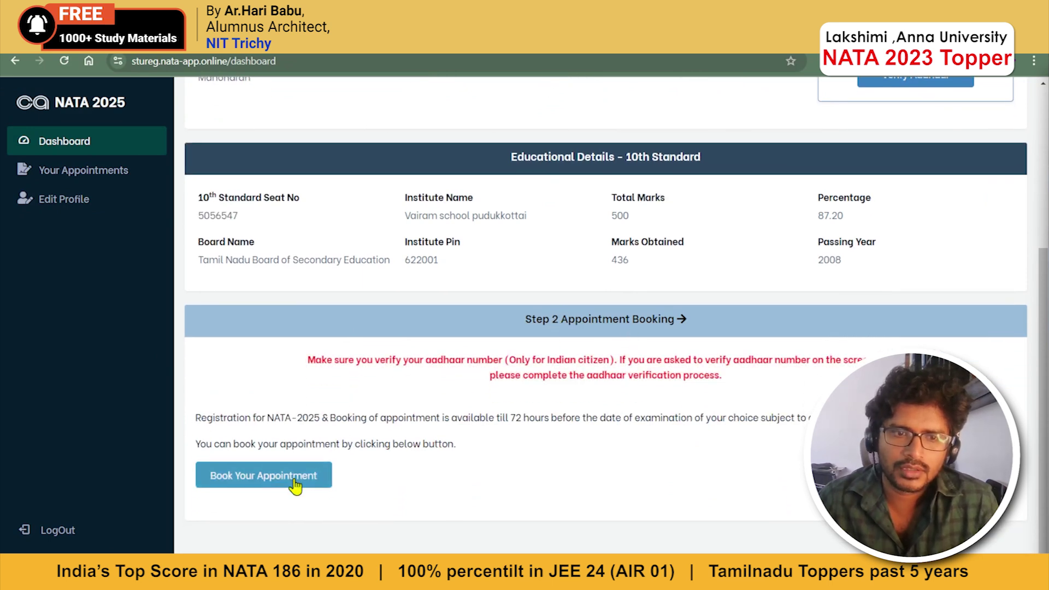
click(294, 478)
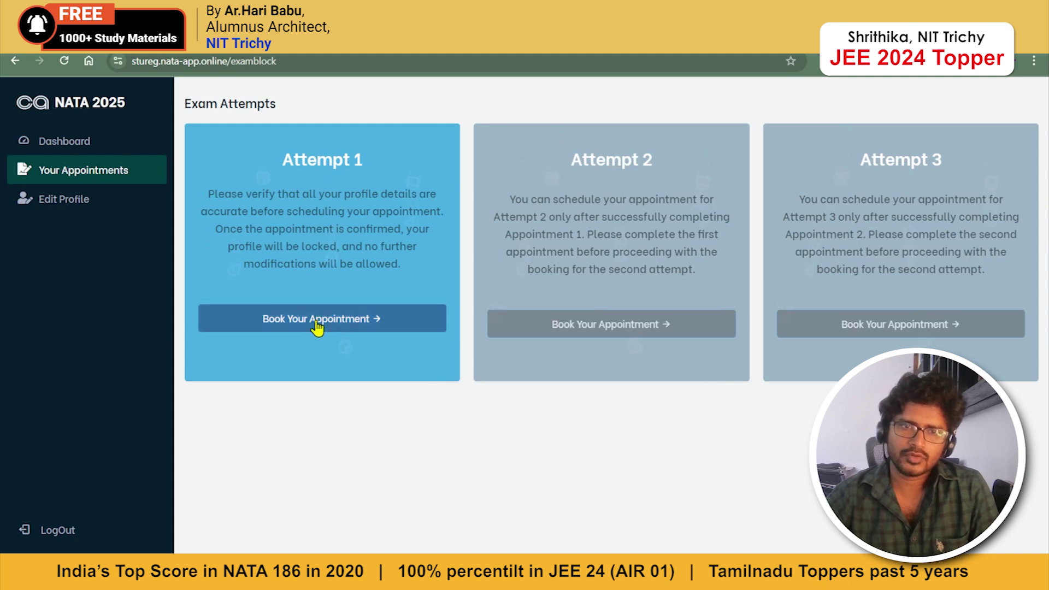
Step: After the Attempt 1 Aadhaar warning, re-verify Aadhaar with a new OTP and declare, then return to booking
click(373, 322)
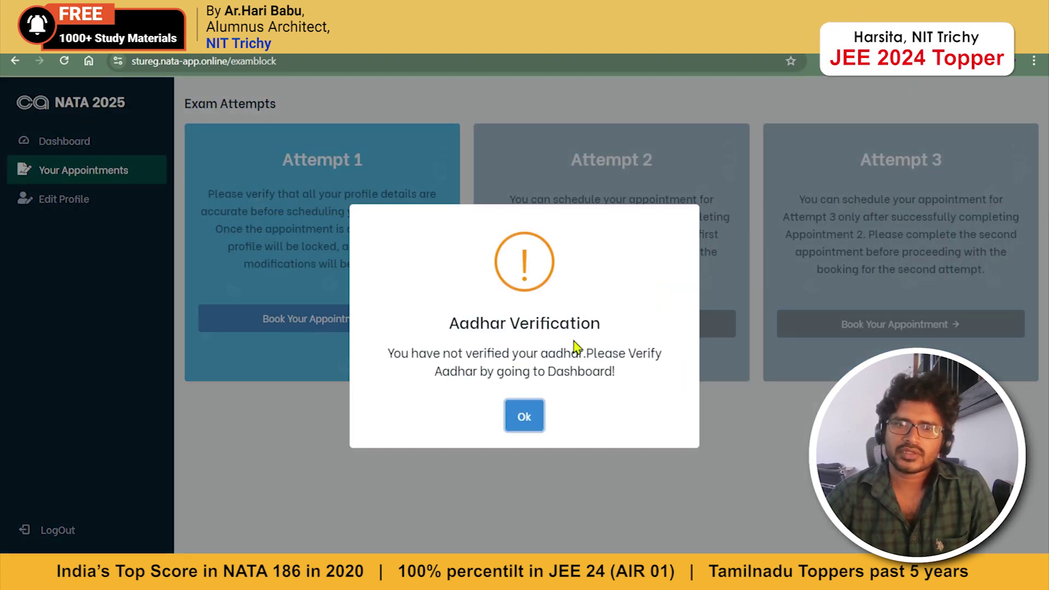
click(507, 427)
click(896, 327)
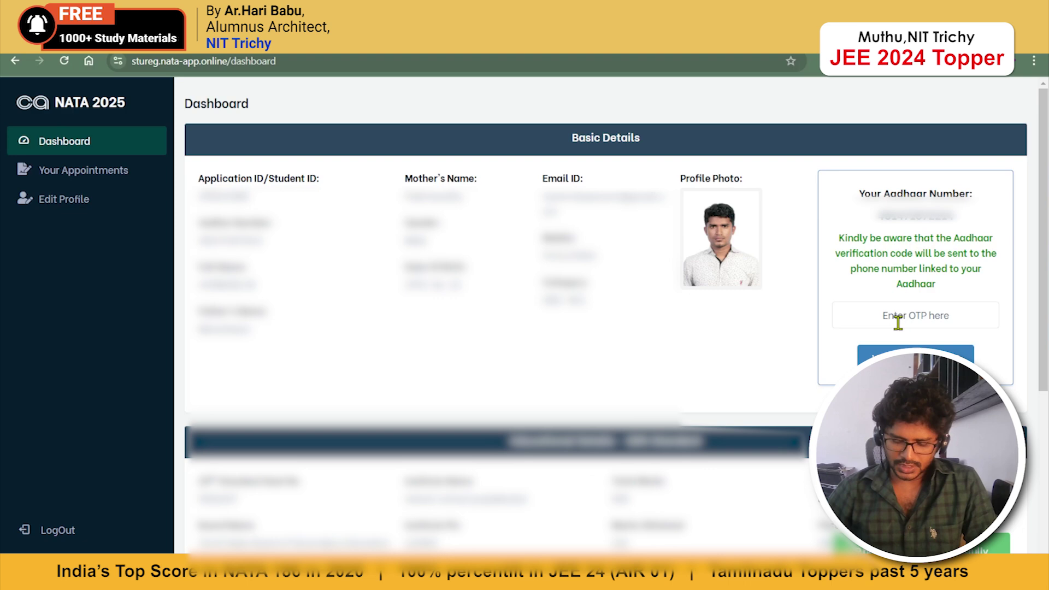
click(898, 323)
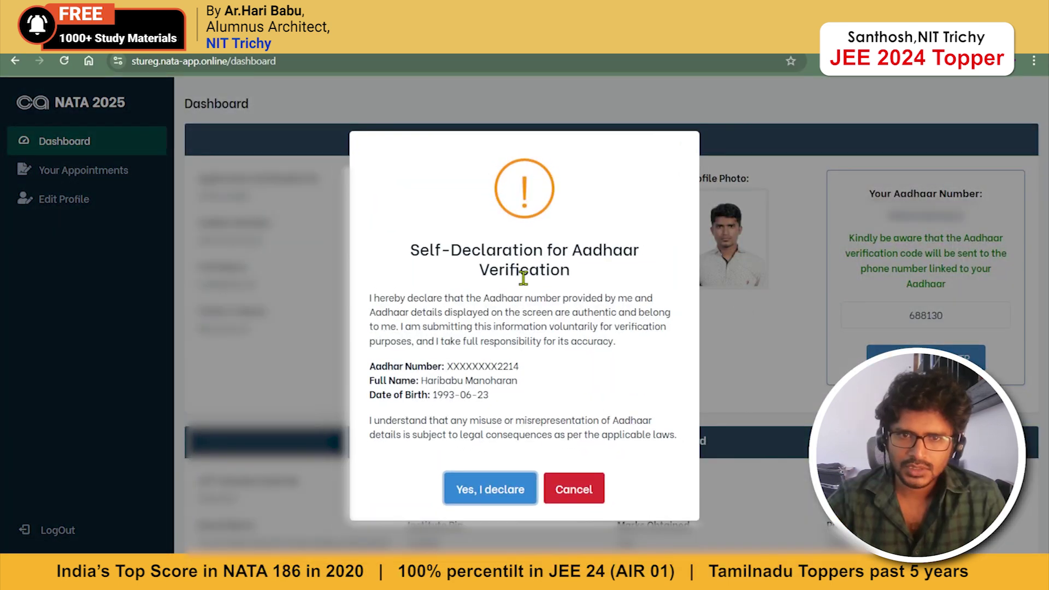
click(494, 479)
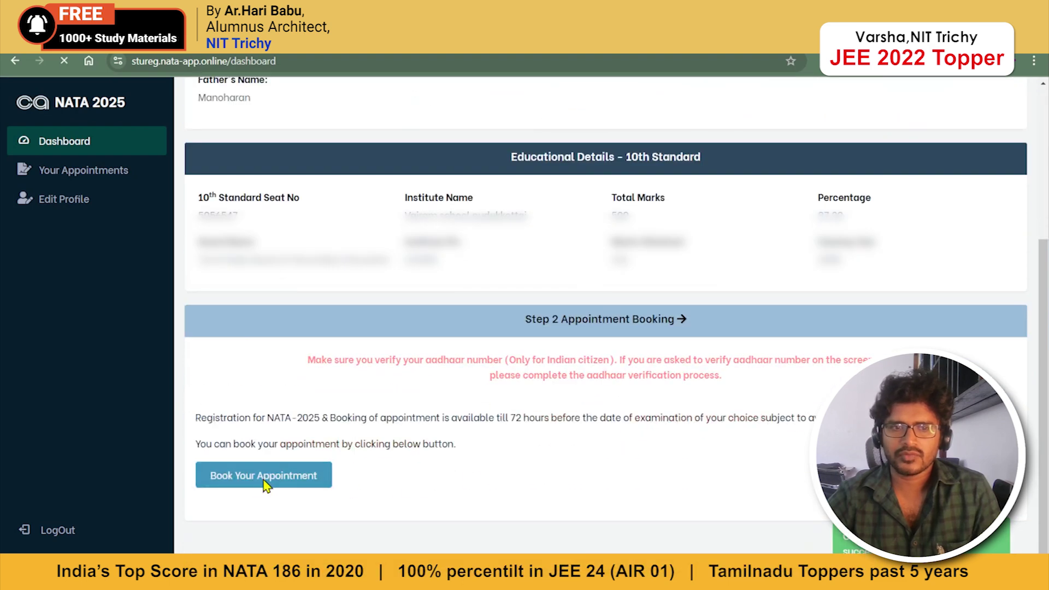
click(267, 486)
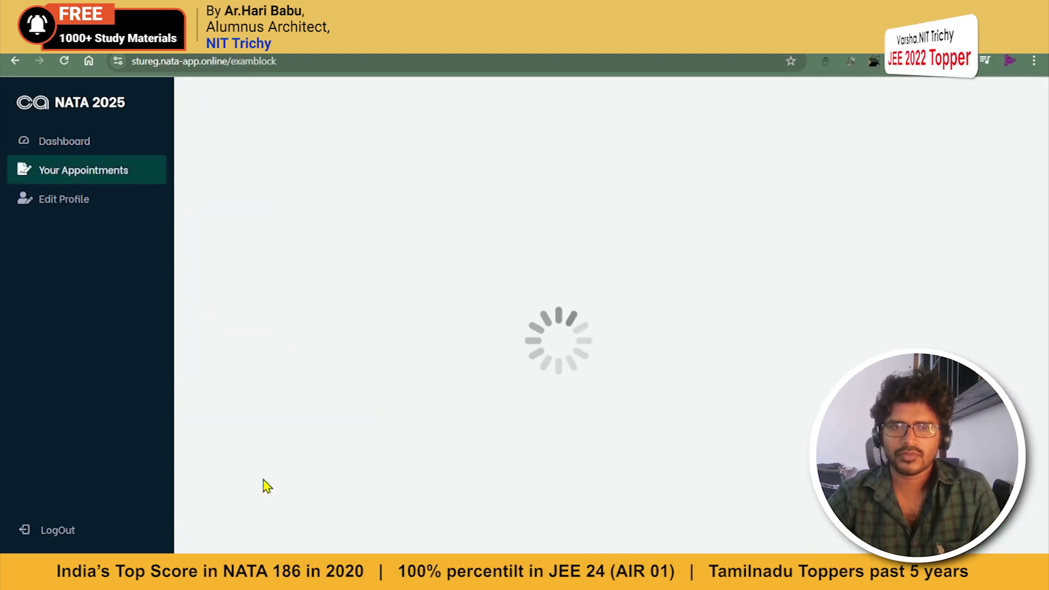
click(315, 322)
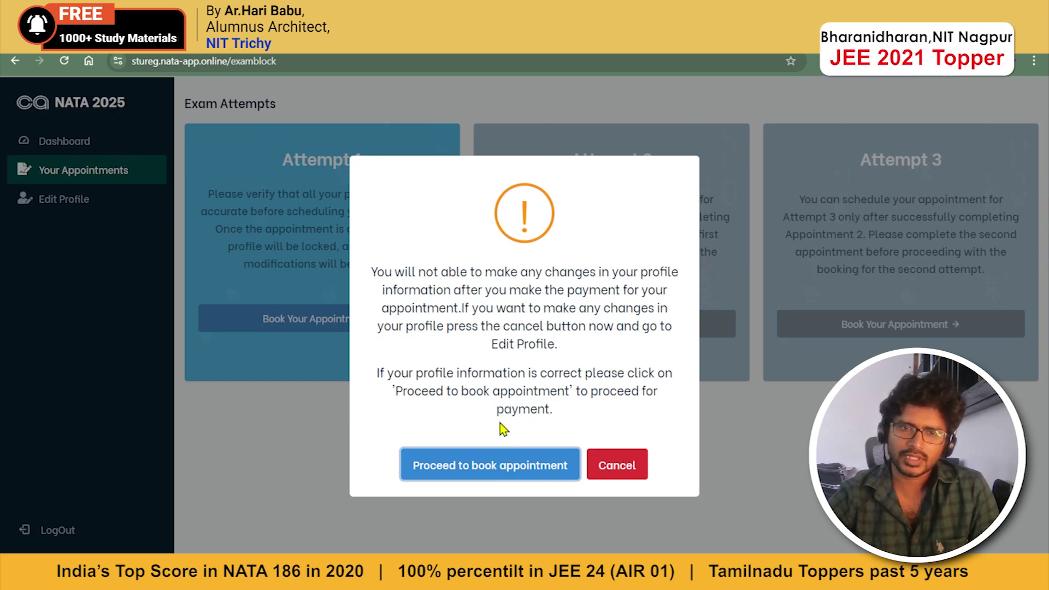
click(633, 466)
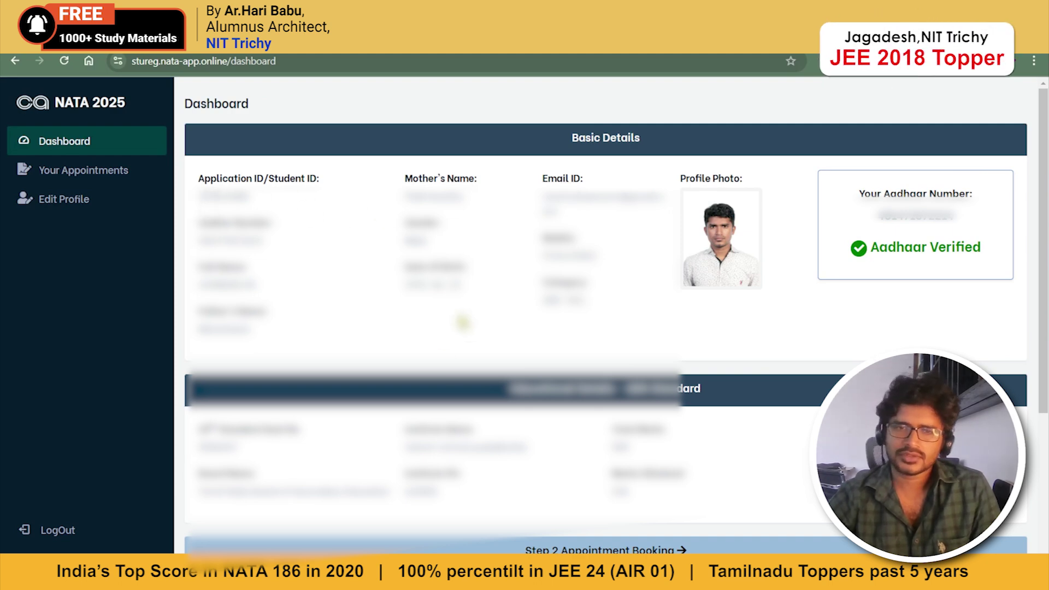
Step: Start Attempt 1's booking and confirm the profile warning with Proceed to book appointment
scroll(464, 323, down, 4)
scroll(468, 324, up, 4)
scroll(468, 326, down, 4)
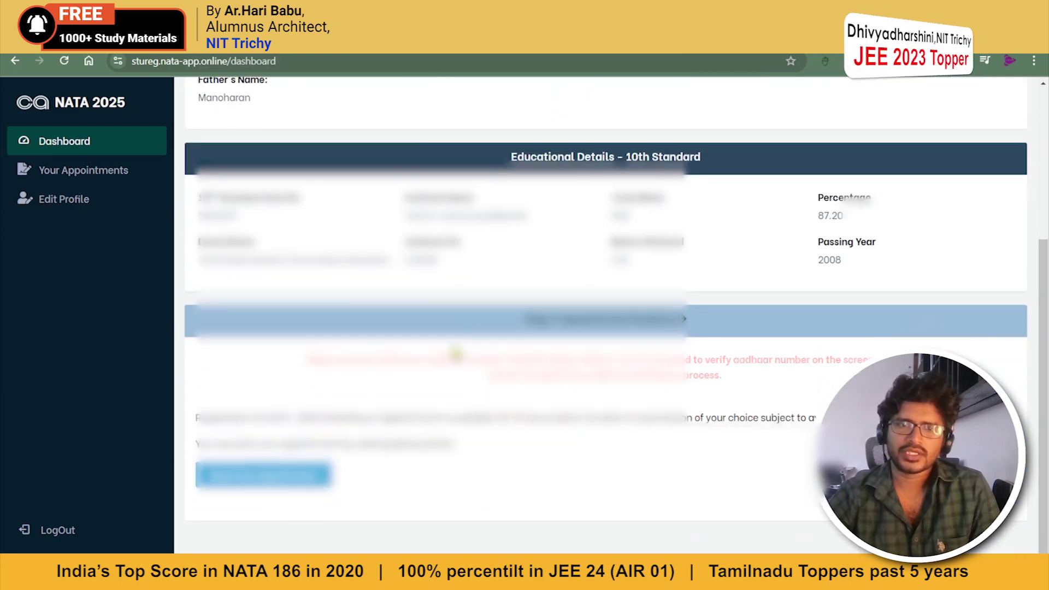
scroll(468, 326, up, 4)
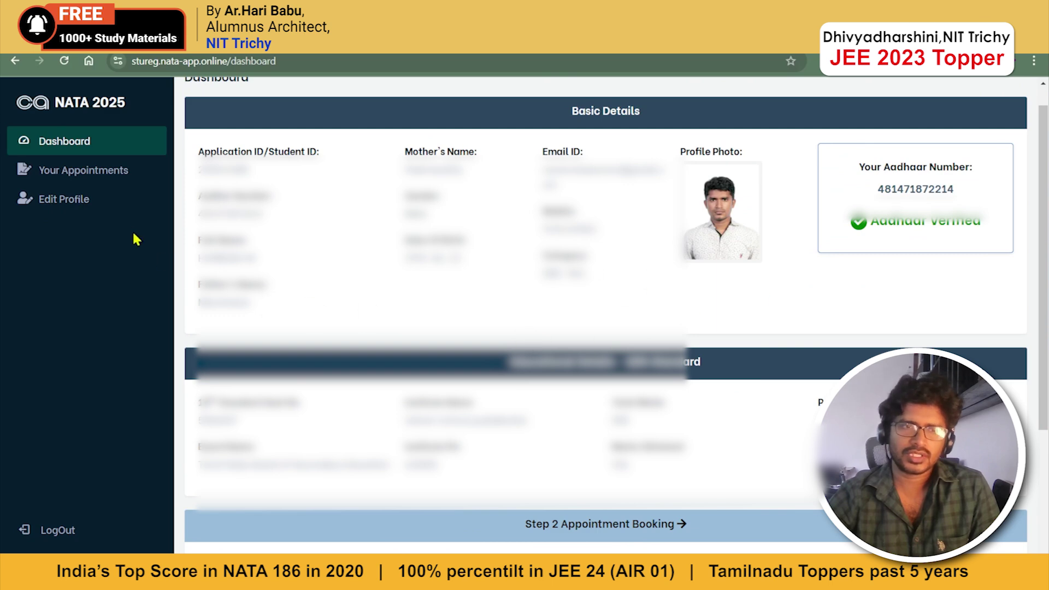
scroll(315, 484, down, 4)
click(315, 484)
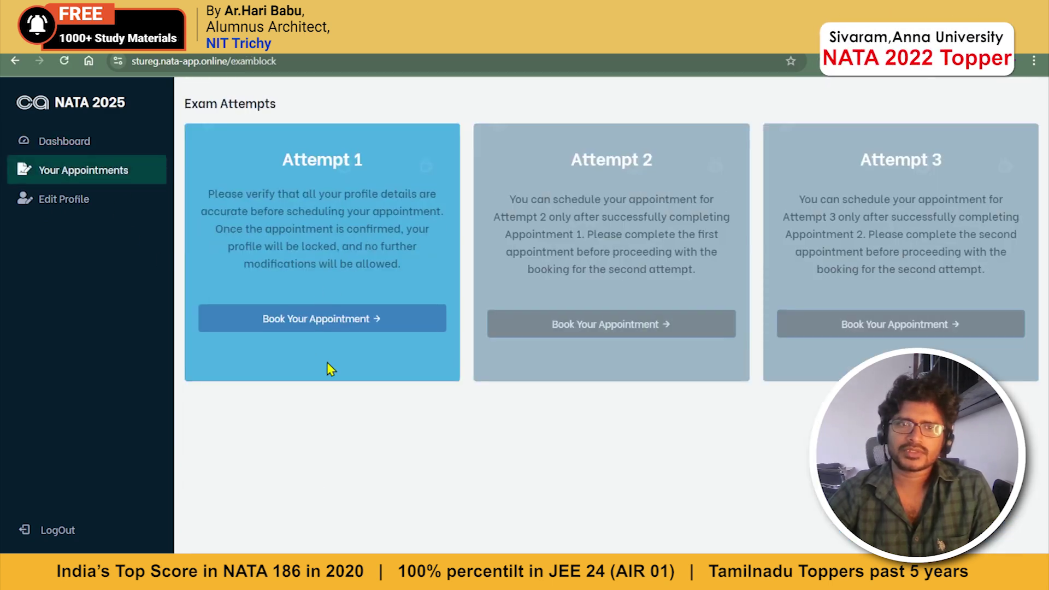
click(305, 329)
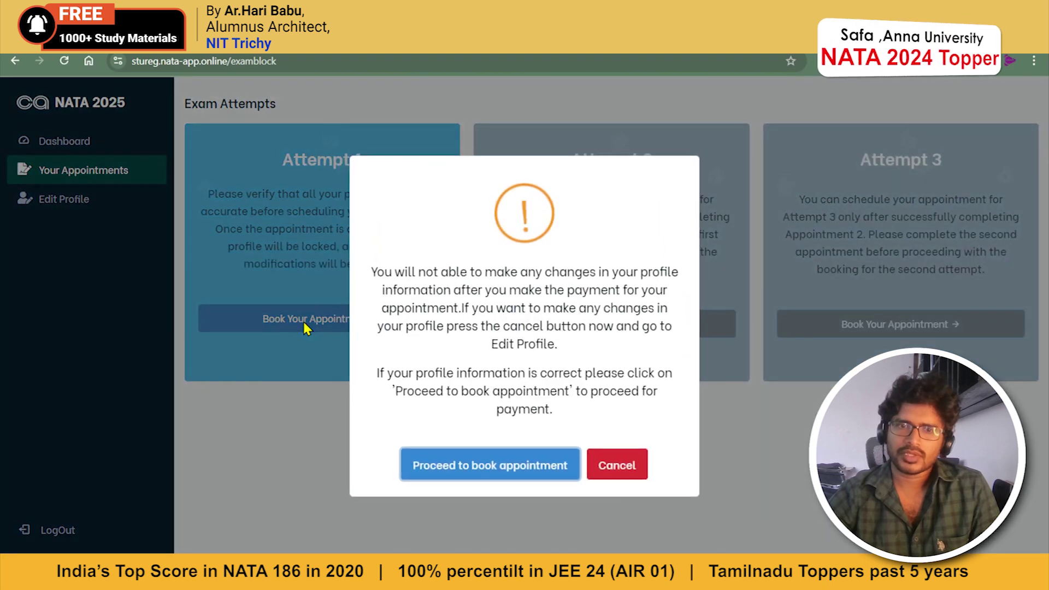
click(463, 466)
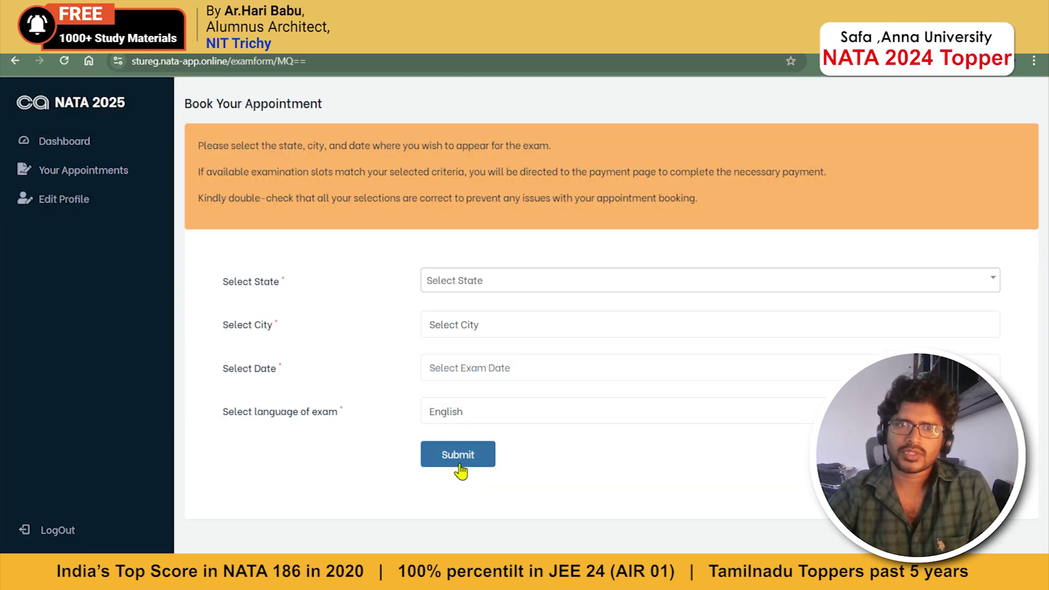
Step: Submit state TAMIL NADU, city TIRUCHIRAPPALLI, a March date and English as exam language
click(591, 285)
scroll(595, 403, down, 5)
scroll(586, 398, up, 5)
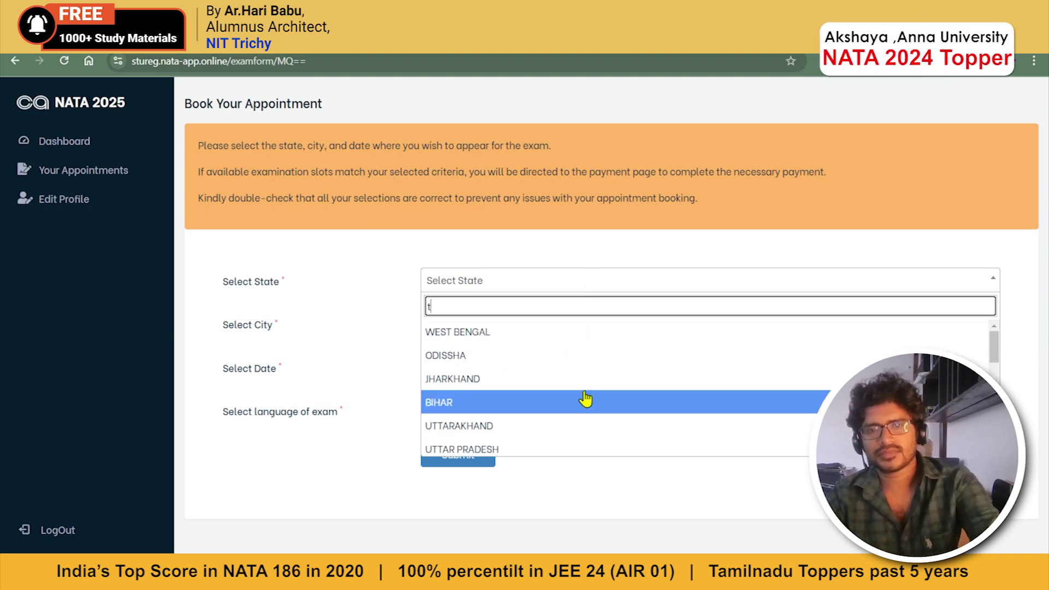
click(467, 327)
click(468, 327)
scroll(503, 428, down, 3)
click(503, 428)
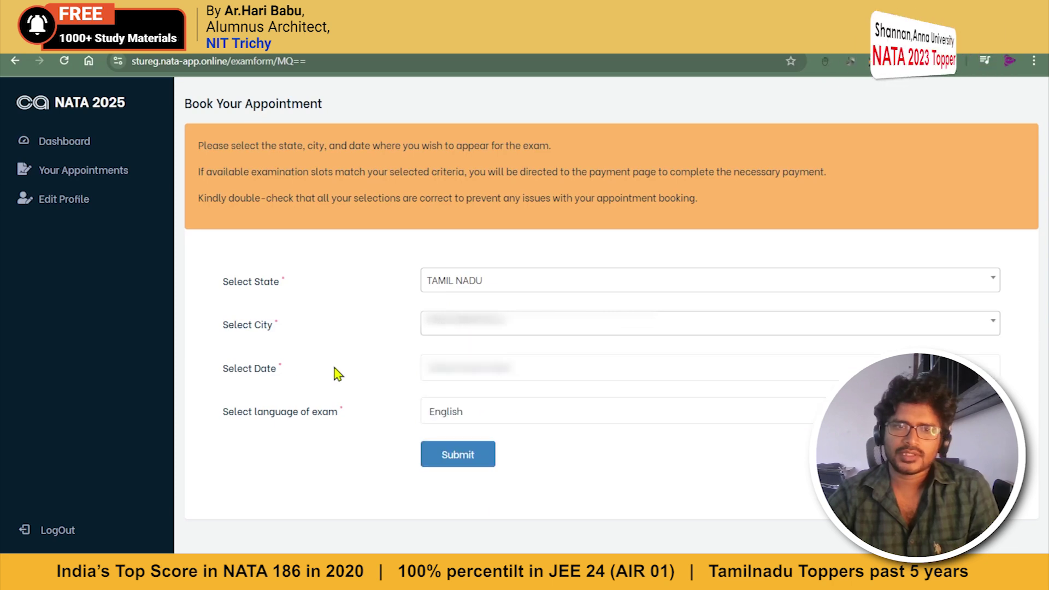
click(561, 382)
click(580, 309)
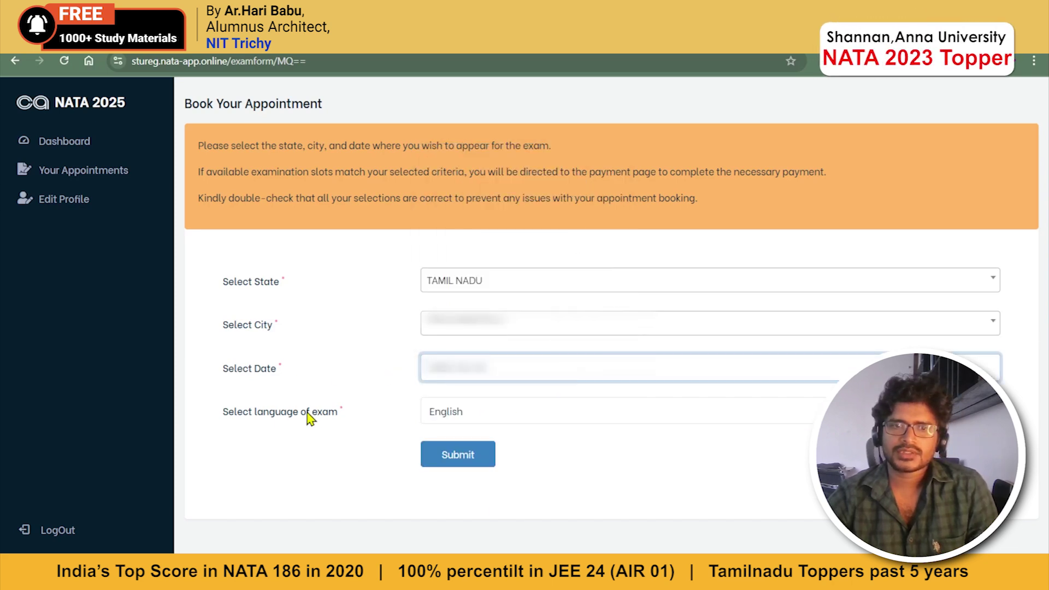
click(541, 418)
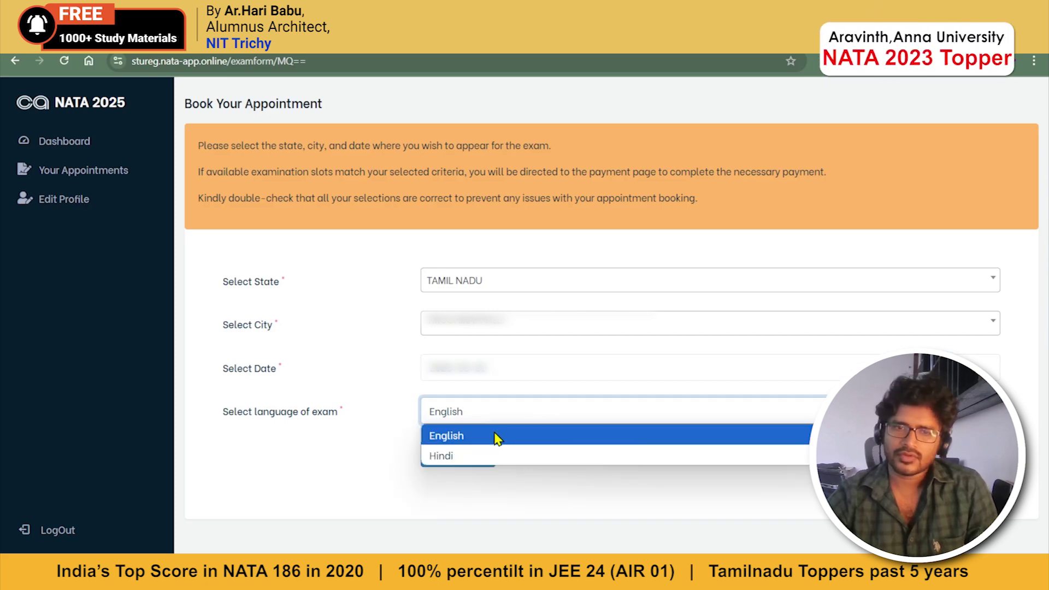
click(494, 436)
click(474, 454)
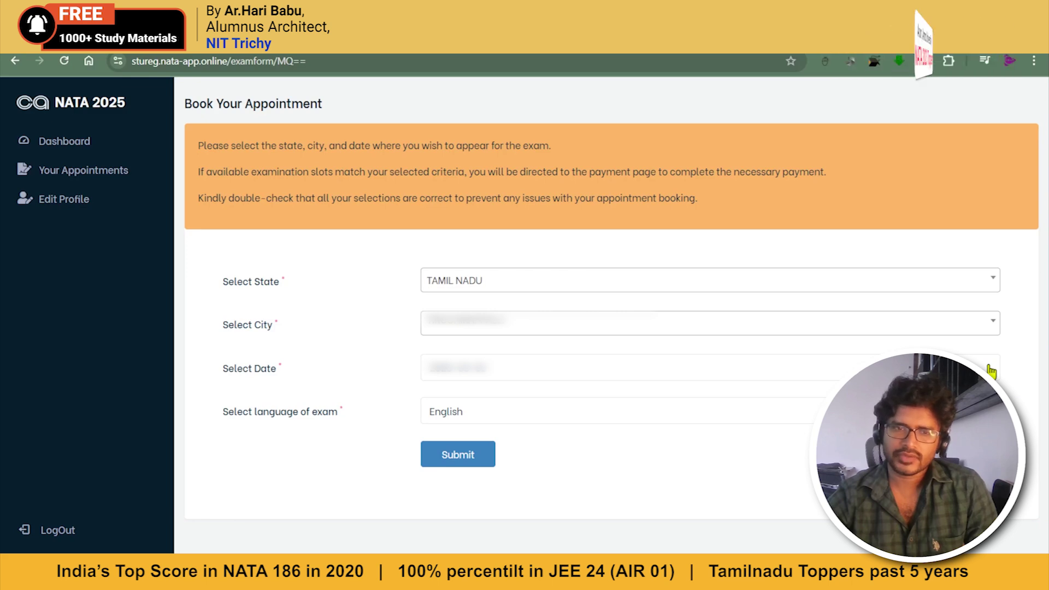
Step: Re-pick the March 2025 exam date and resubmit the booking
click(989, 372)
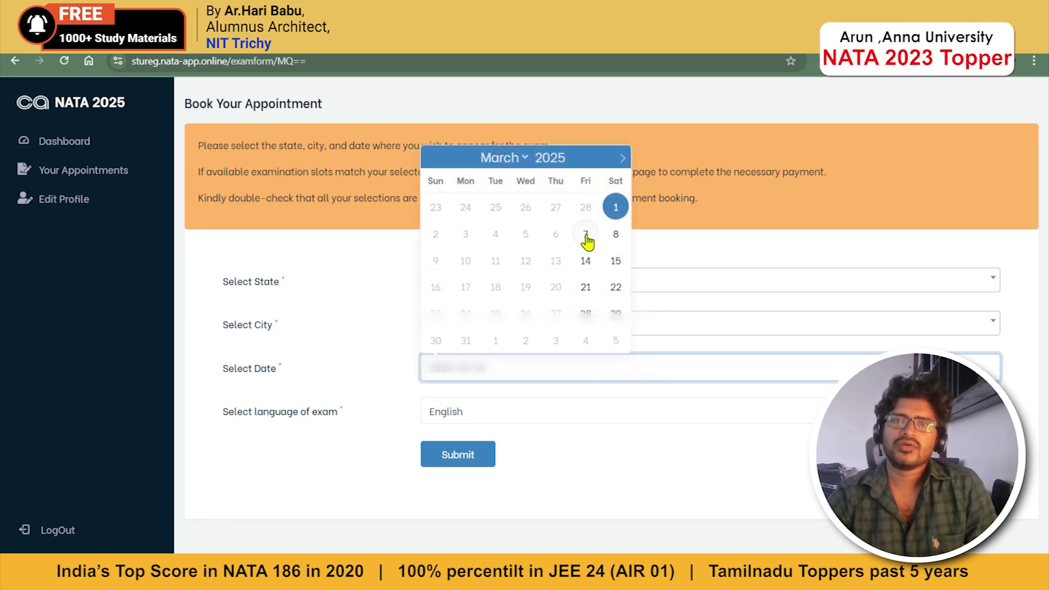
click(586, 236)
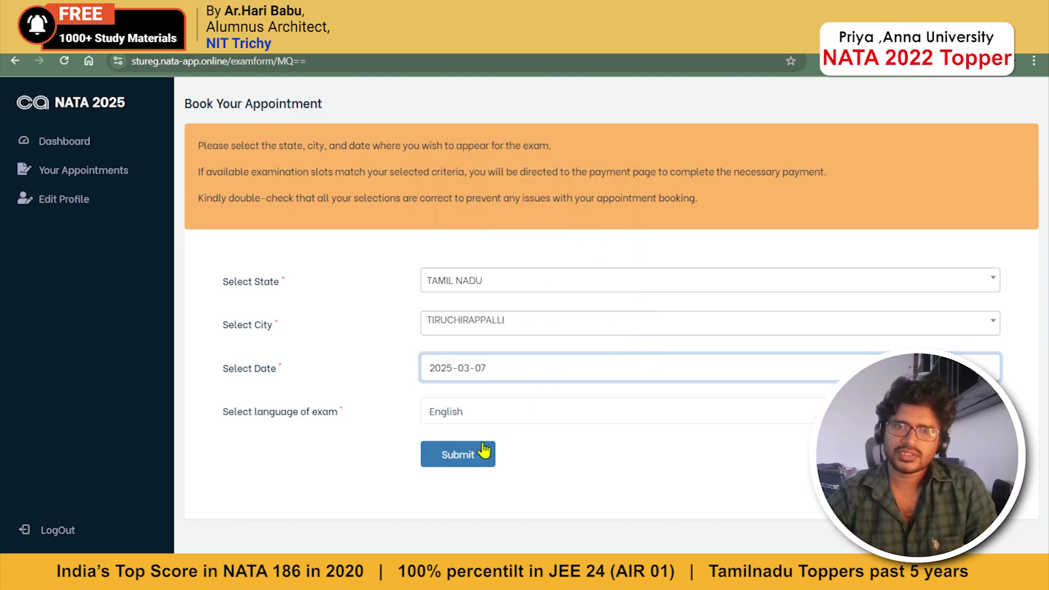
click(485, 449)
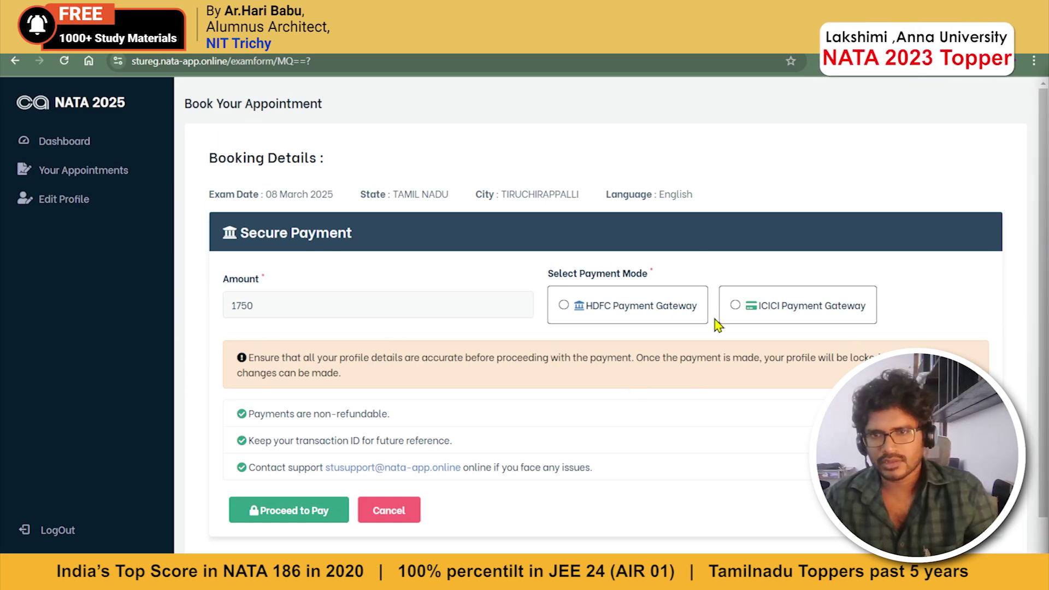
Step: Choose the HDFC Payment Gateway and proceed to pay the 1750 fee
click(609, 313)
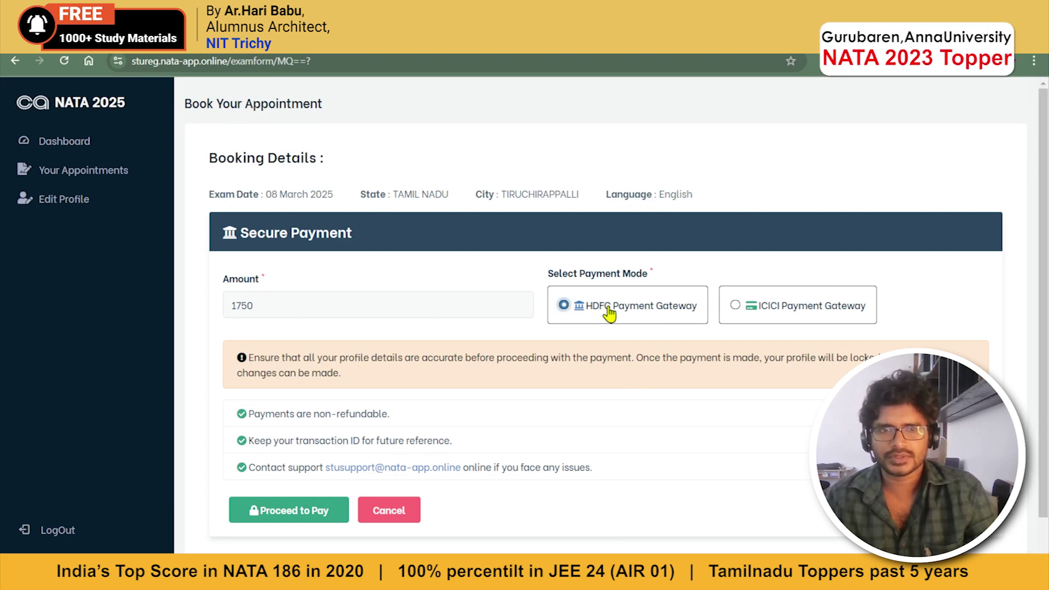
scroll(609, 313, down, 1)
click(321, 460)
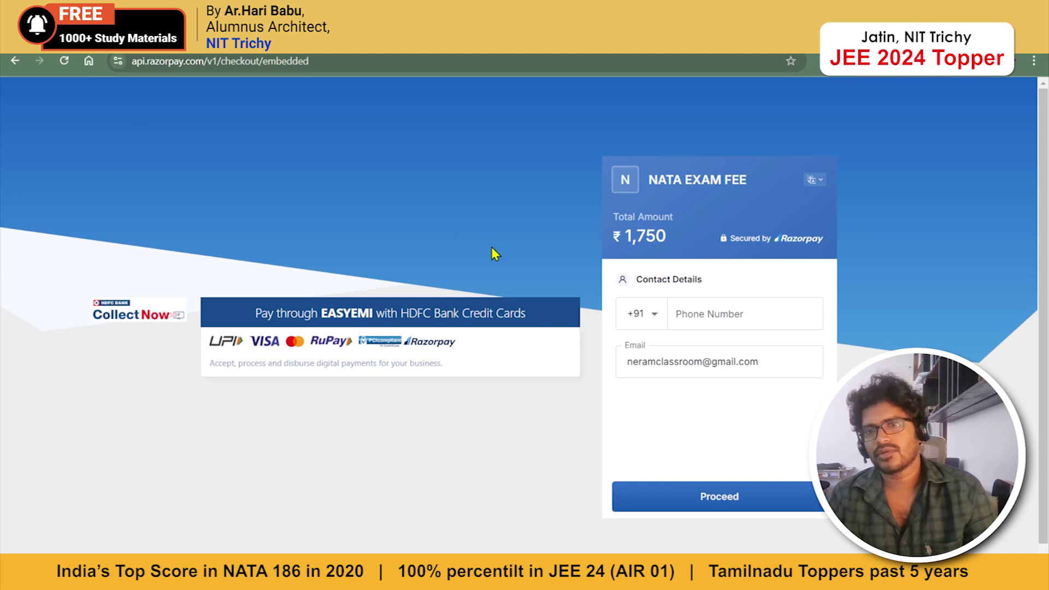
Step: Fill the contact phone number in Razorpay and pay ₹1,750 via the UPI QR code
click(710, 314)
click(765, 375)
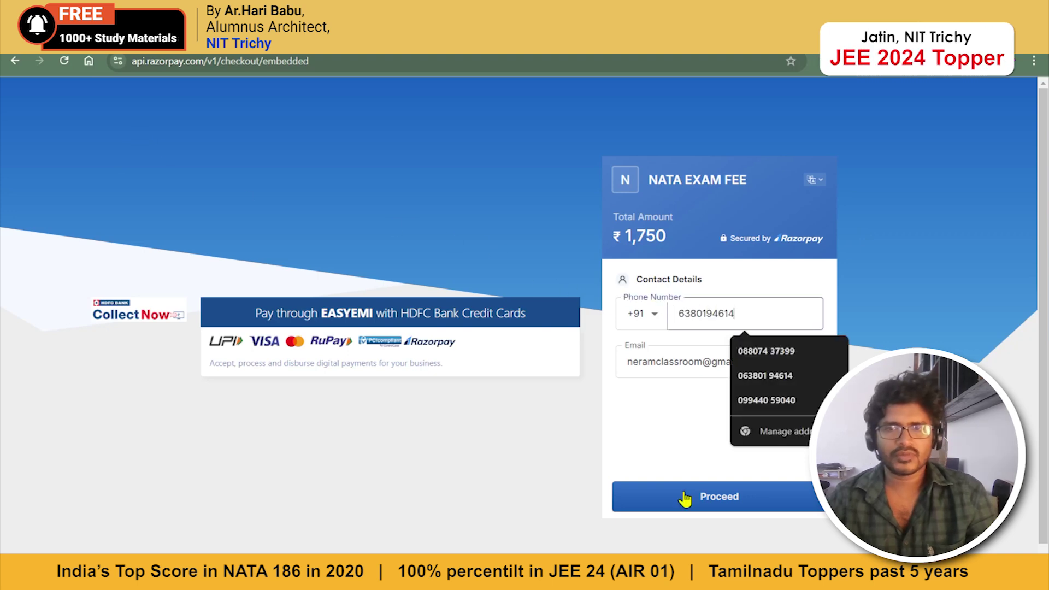
click(685, 497)
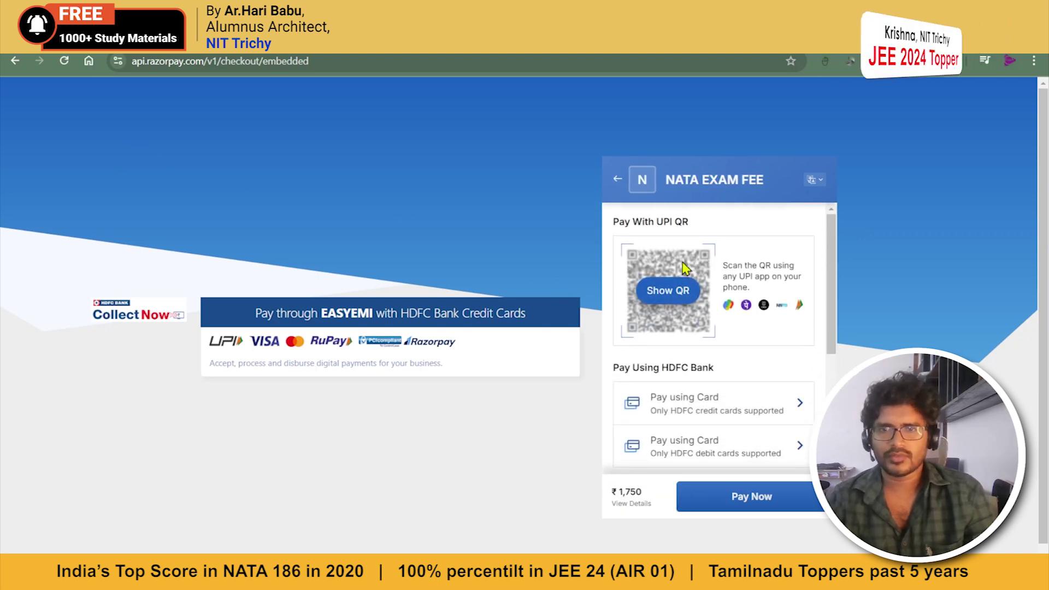
scroll(702, 378, down, 3)
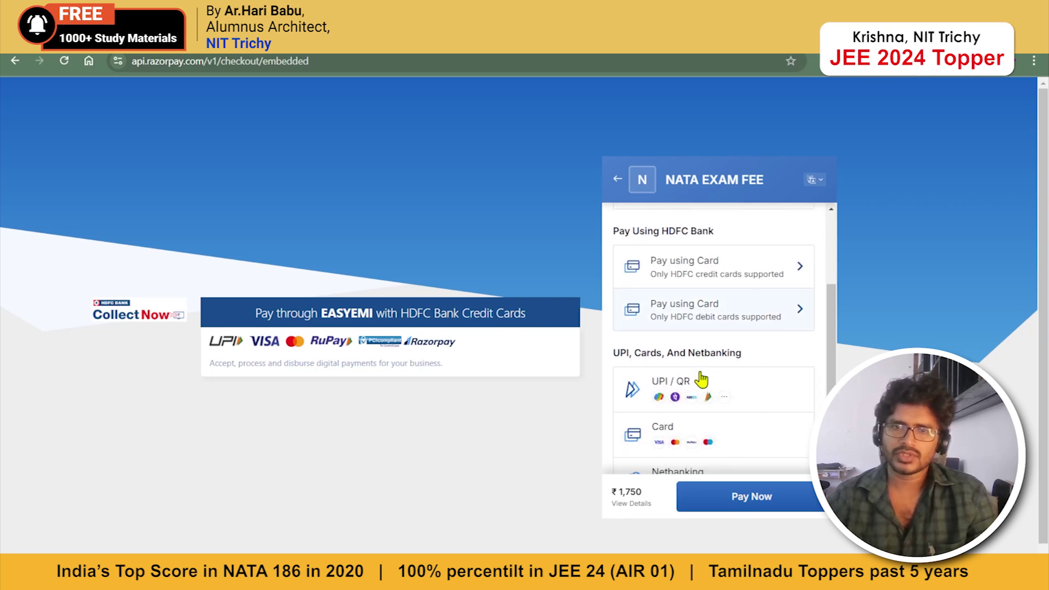
scroll(696, 419, up, 3)
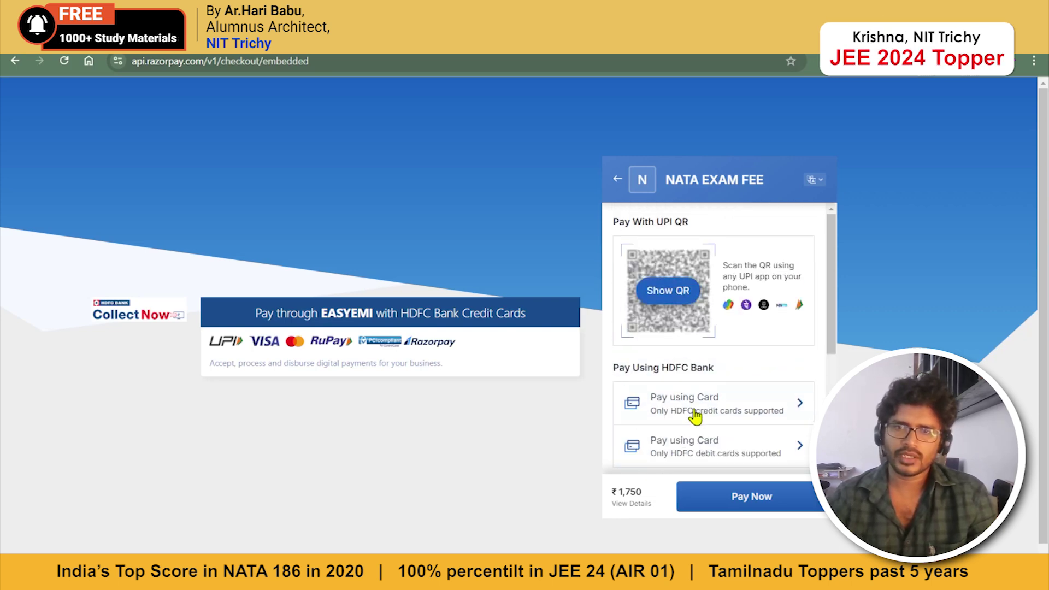
click(676, 291)
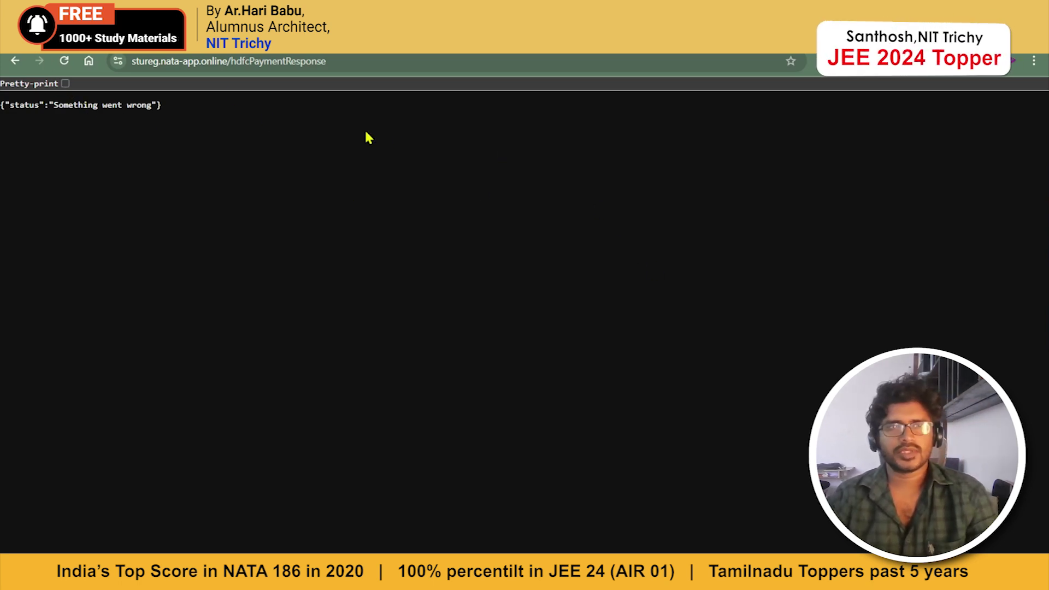
Step: Reload and resubmit the payment response page, then choose Download Application Form
click(65, 62)
click(568, 176)
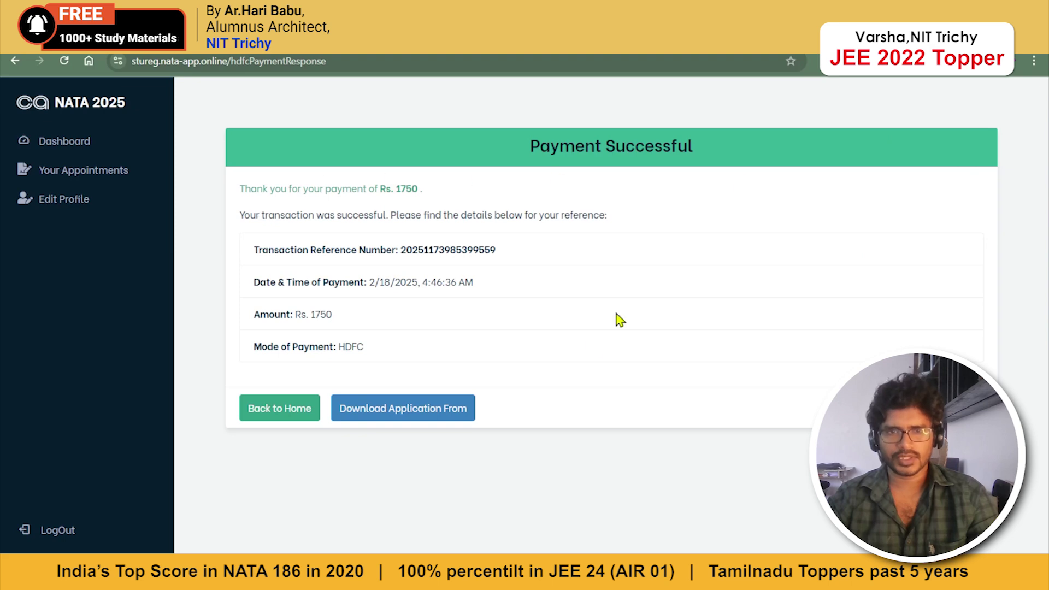
click(433, 415)
Step: Confirm Download, close the print preview and review the Attempt 1 application form
click(490, 430)
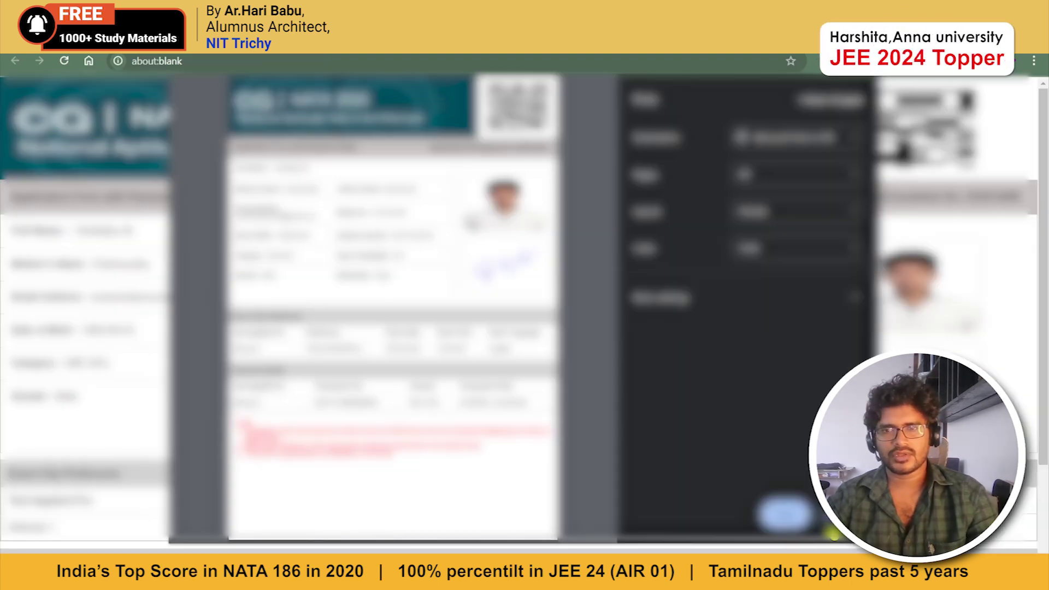
click(836, 529)
scroll(582, 355, down, 2)
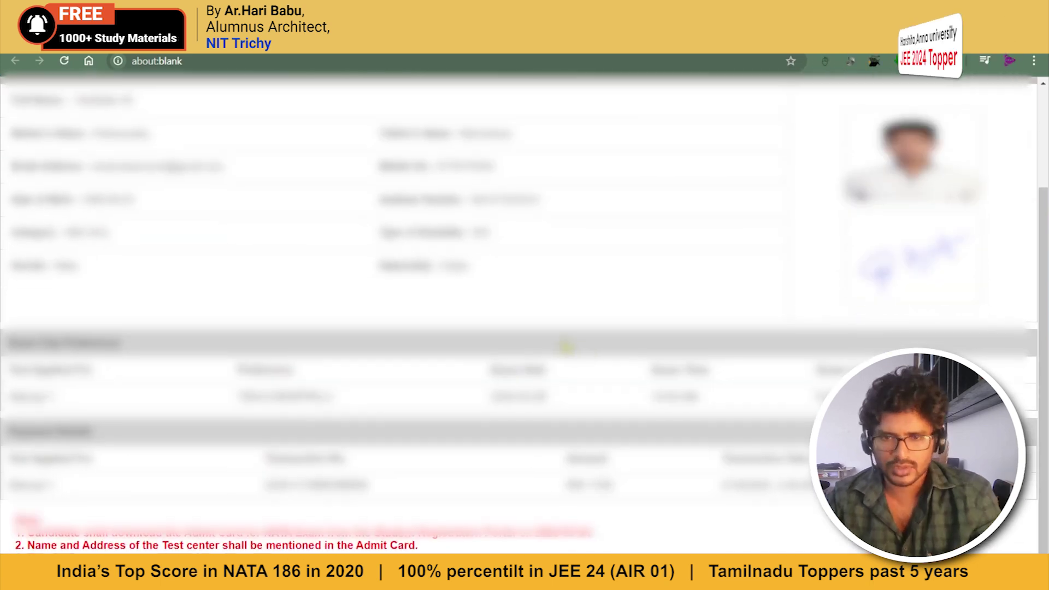
scroll(560, 341, up, 2)
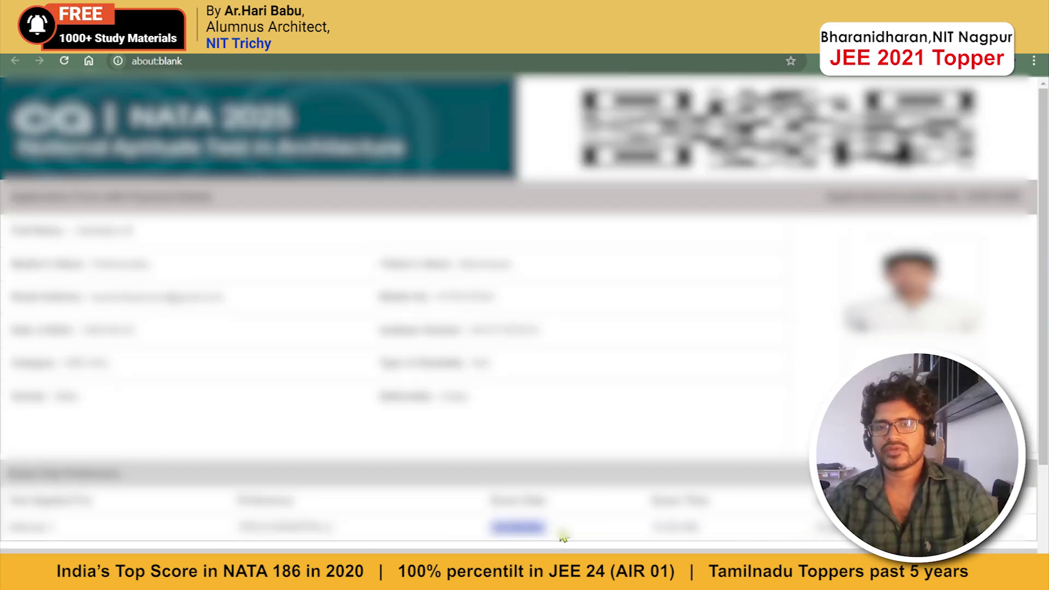